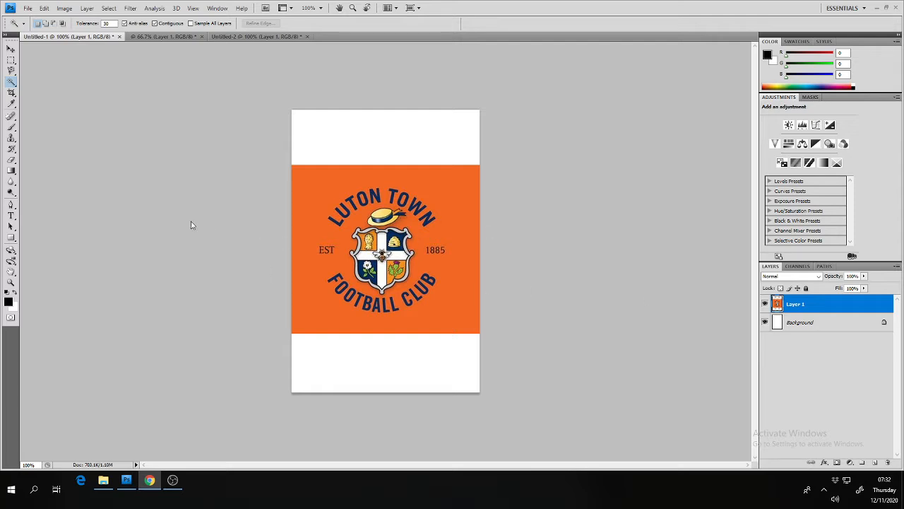
Add the two-line 72 pt red text "THE HATTERS" over the club badge and move it fully inside the canvas
left_click(11, 215)
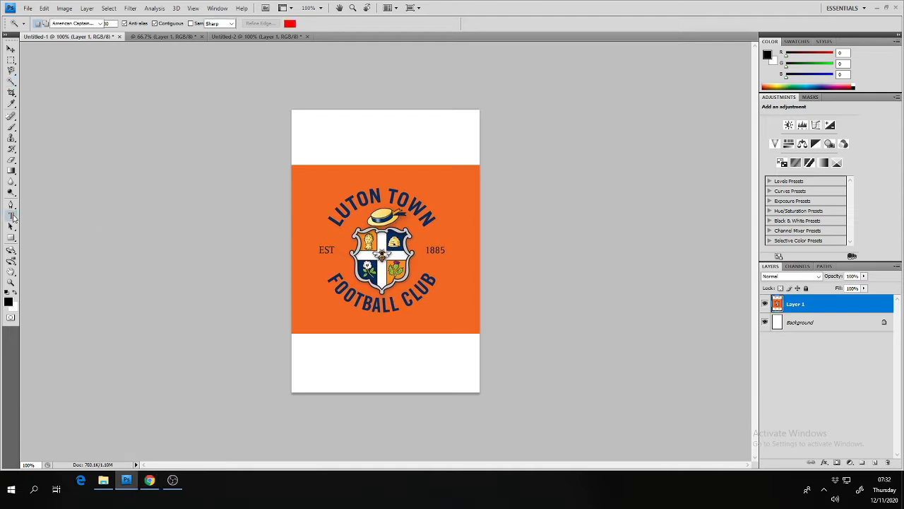
left_click(320, 234)
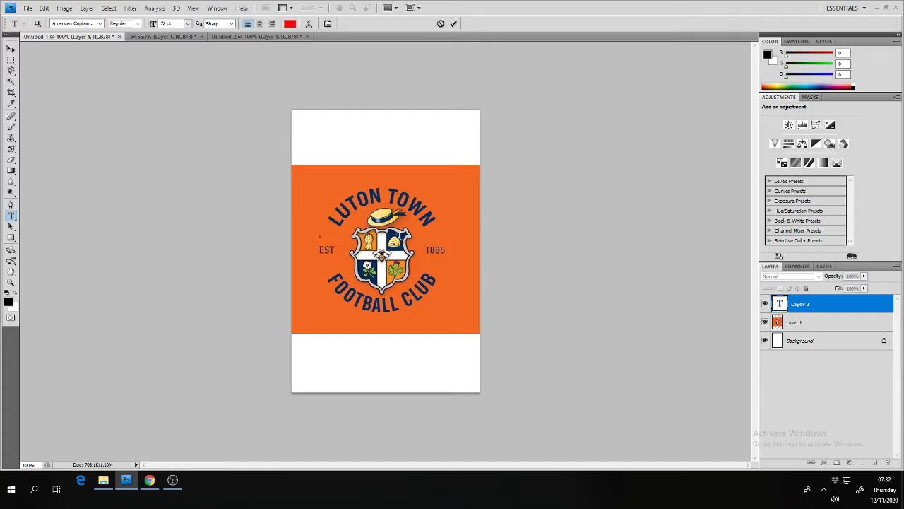
type("THE")
key("Return")
type("HATTERS")
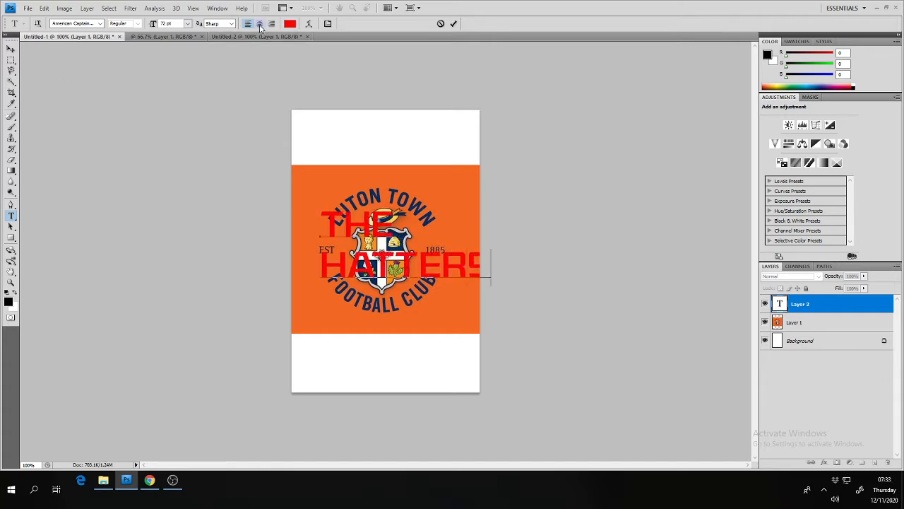
left_click(11, 48)
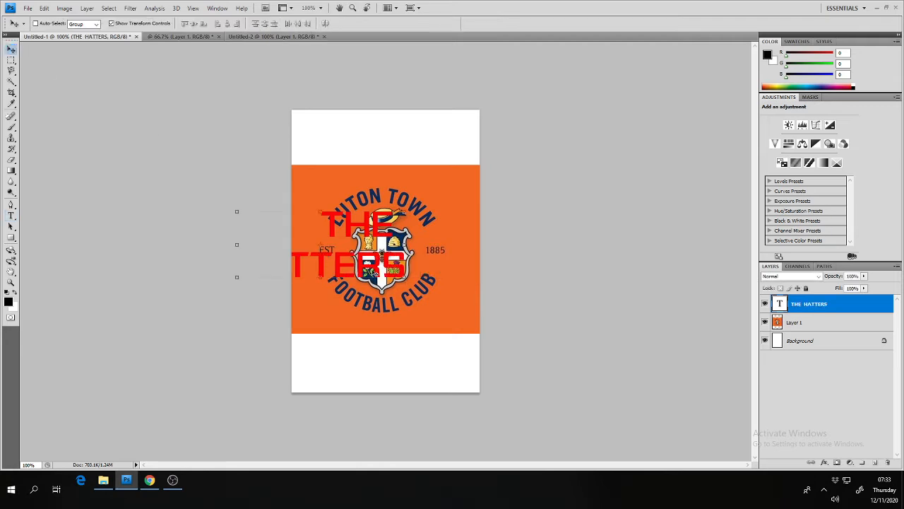
left_click_drag(374, 273, 443, 280)
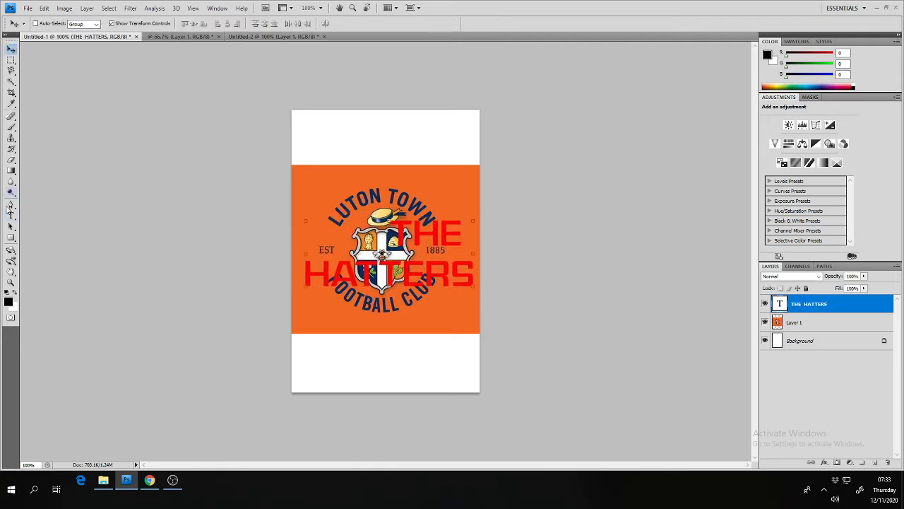
Centre-align both lines of the THE HATTERS text and nudge the text slightly down over the badge
left_click(11, 215)
left_click(368, 243)
key("ctrl+a")
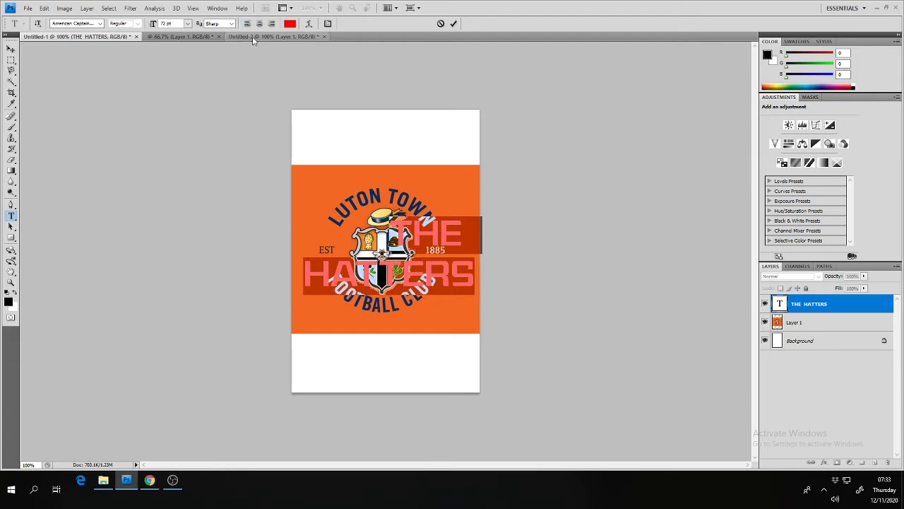
left_click(259, 24)
left_click(11, 49)
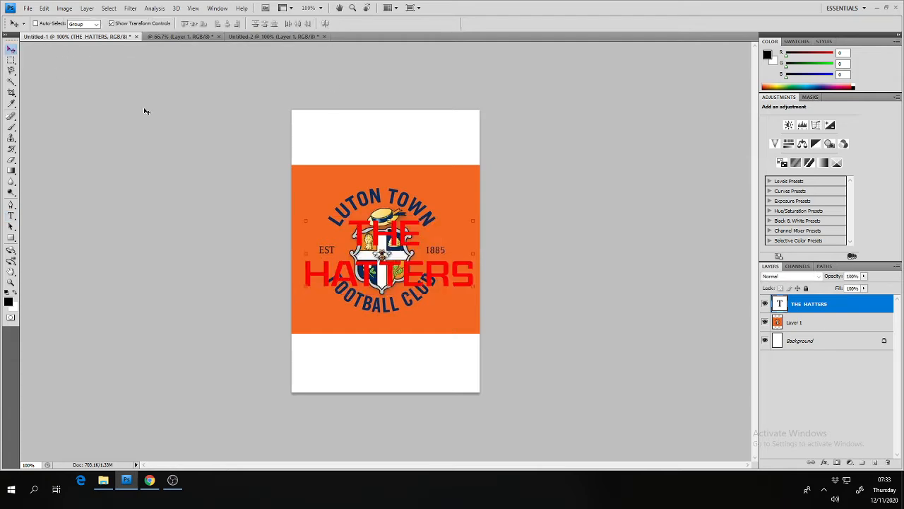
left_click_drag(393, 237, 396, 243)
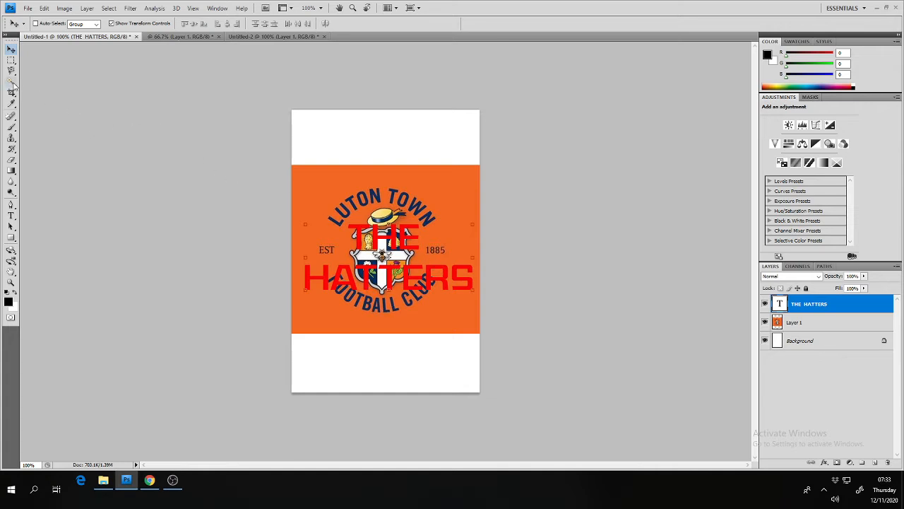
Select every letter of the THE HATTERS text with the Magic Wand tool and invert the selection
left_click_drag(12, 82, 27, 93)
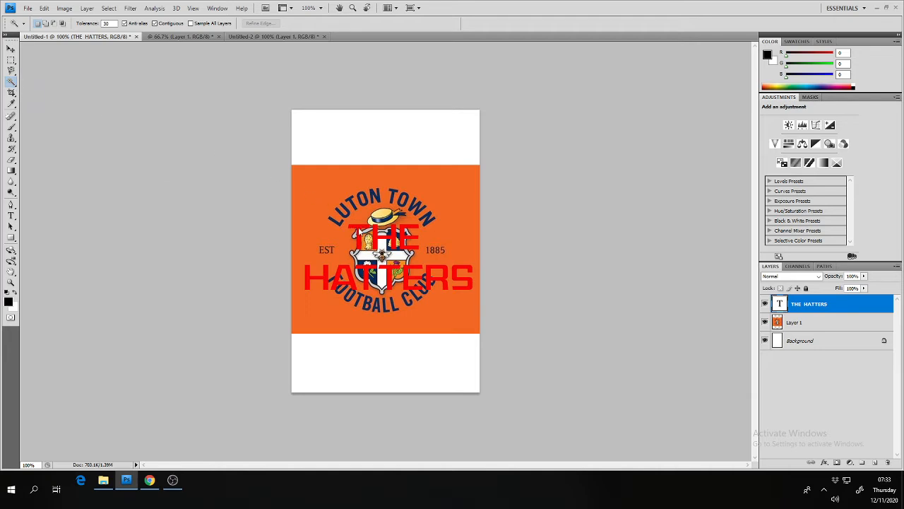
left_click(359, 231)
key("shift")
key("shift")
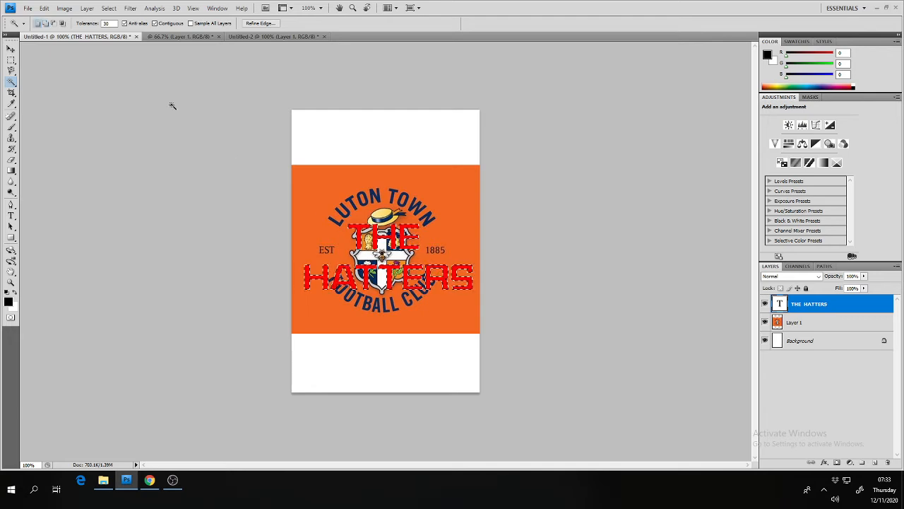
left_click(110, 8)
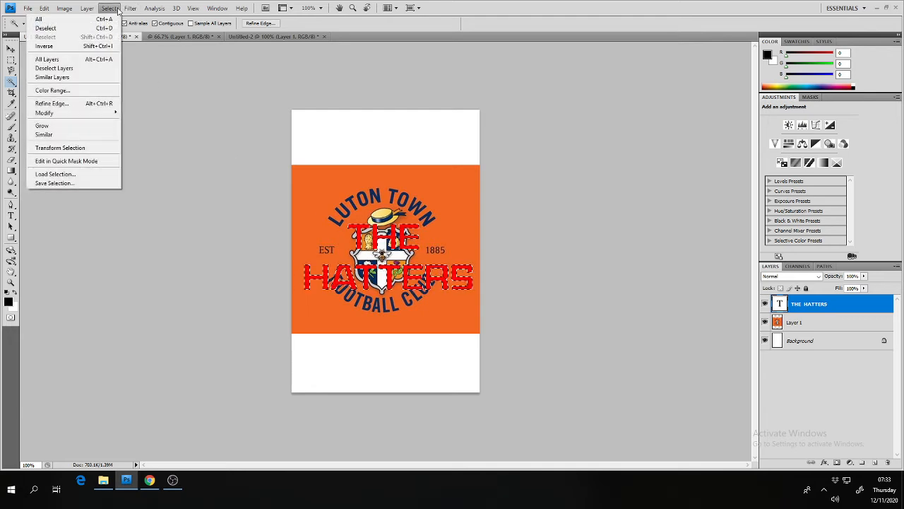
left_click(99, 48)
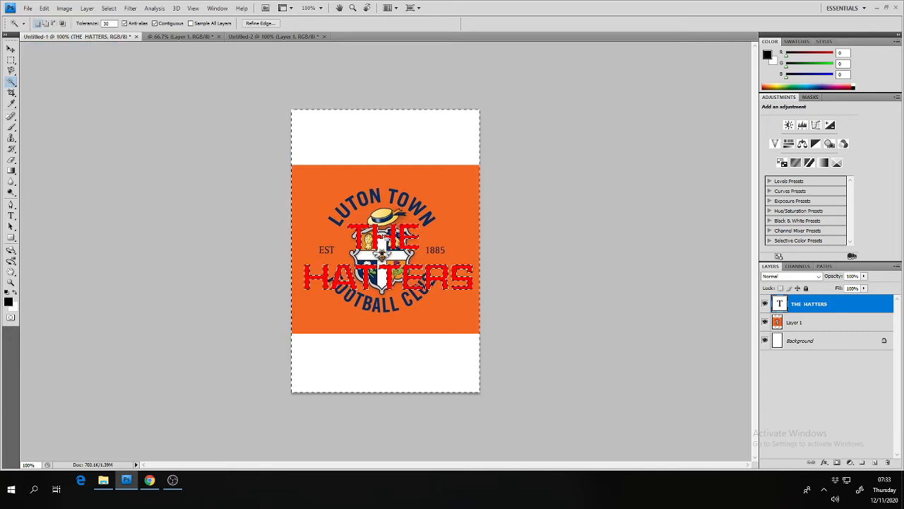
Delete the badge image outside the letters on Layer 1 and clear the selection
left_click(814, 325)
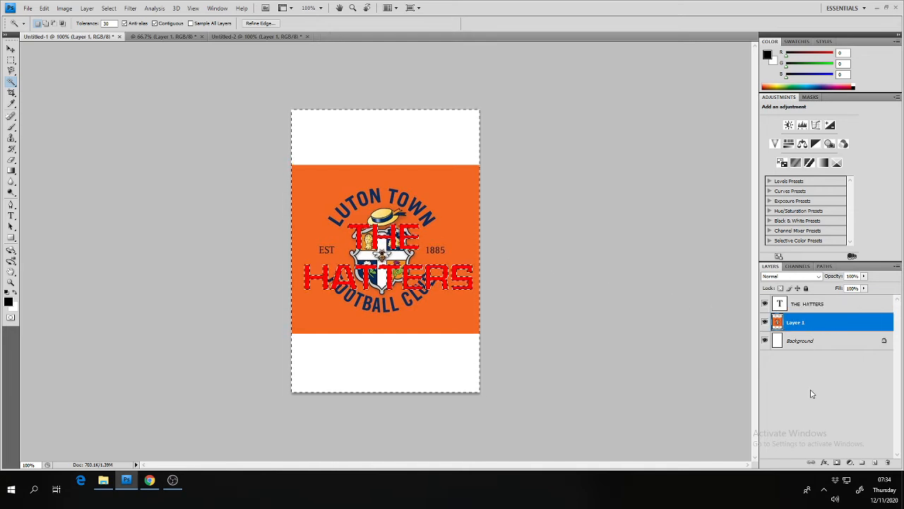
key("Delete")
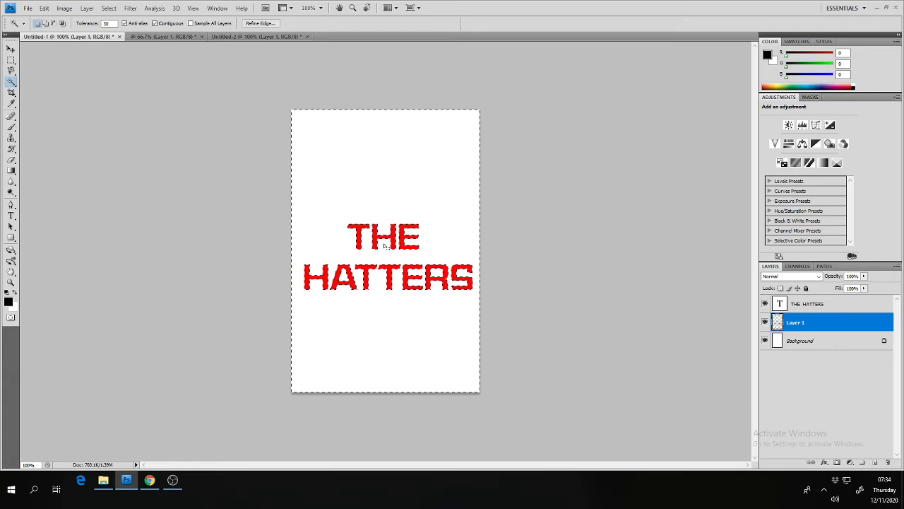
key("ctrl+d")
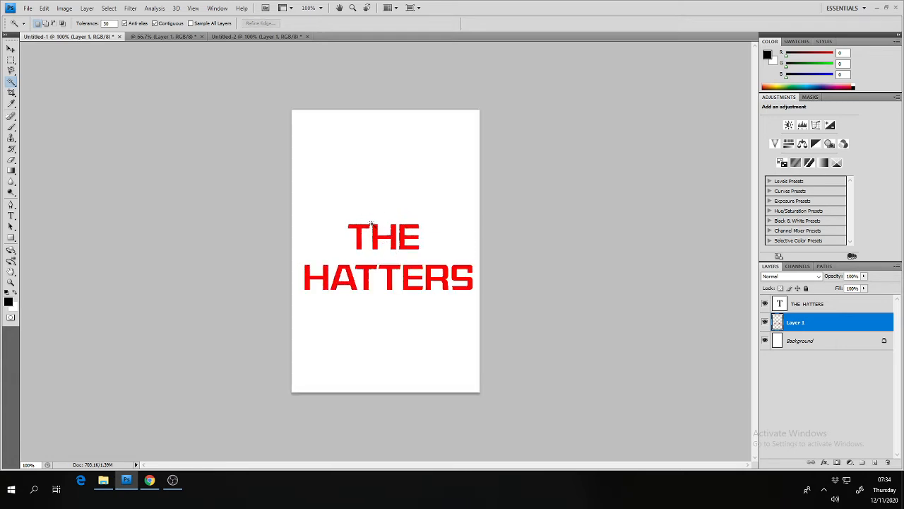
Delete the THE HATTERS text layer above the badge-filled lettering on Layer 1
key("ctrl+plus")
key("ctrl+plus")
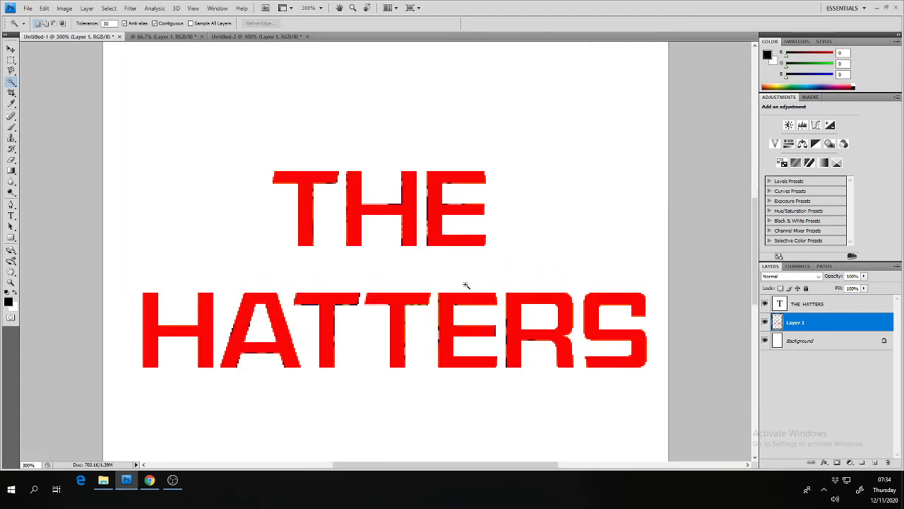
key("ctrl+minus")
key("ctrl+minus")
key("ctrl+minus")
key("ctrl+plus")
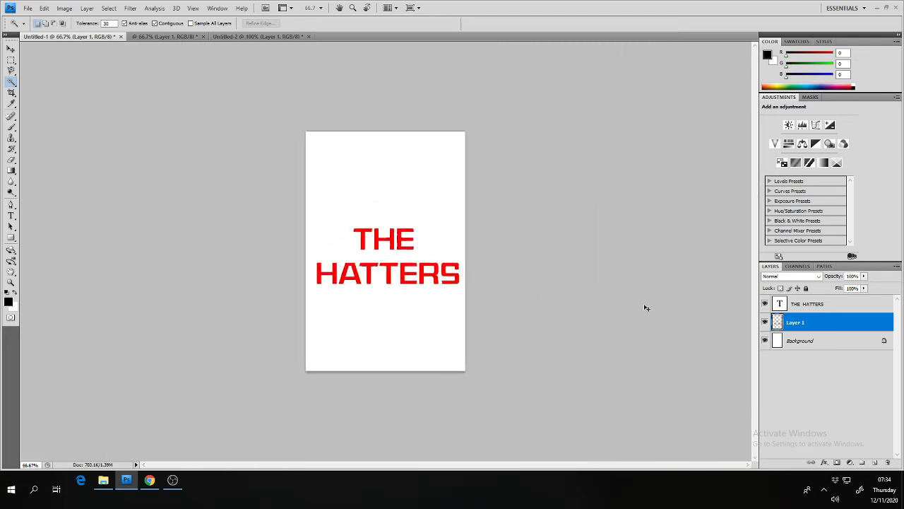
left_click(818, 308)
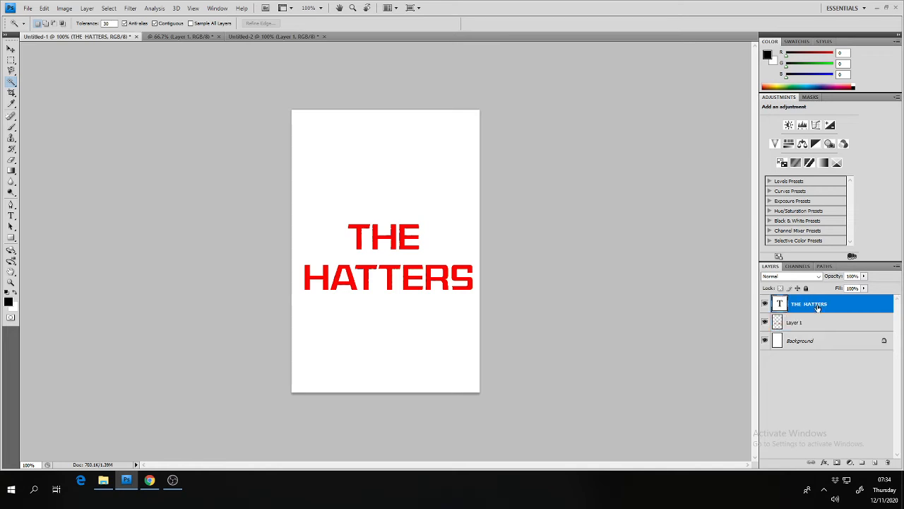
left_click(889, 463)
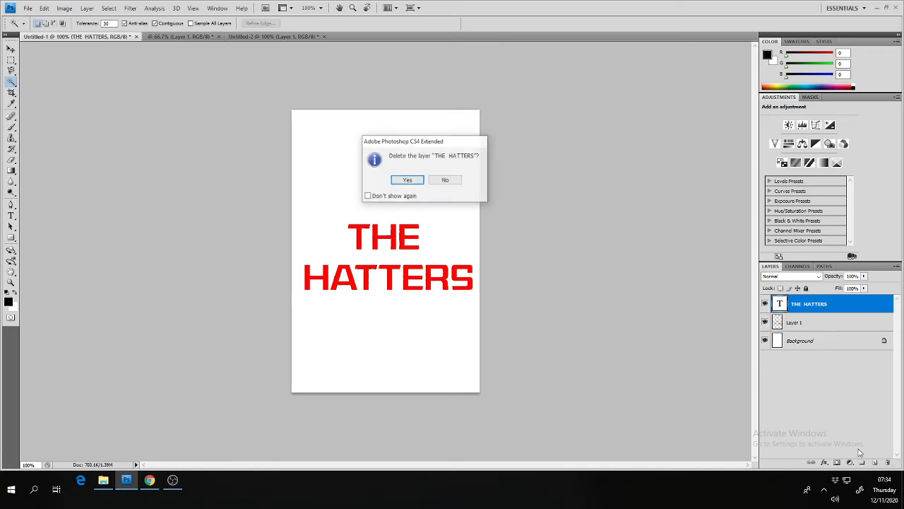
left_click(408, 181)
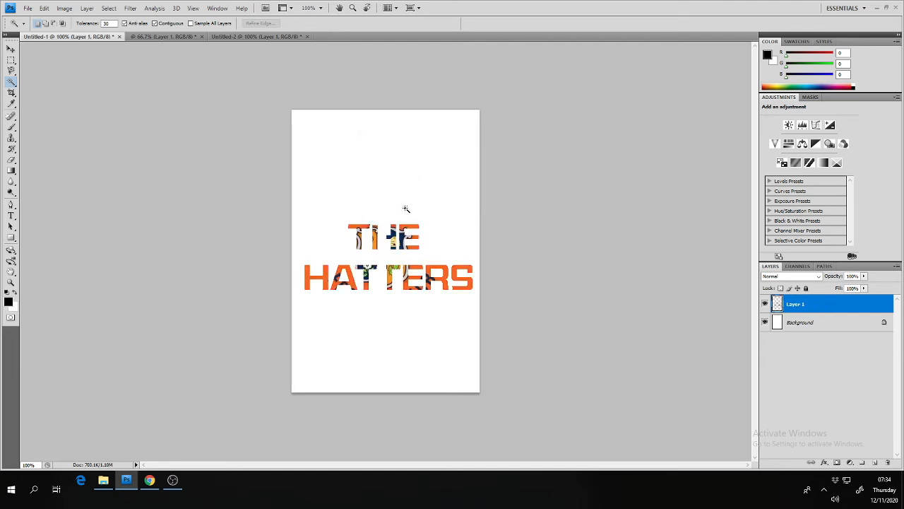
Try a diagonal blue, red and yellow gradient across Layer 1 and undo it
left_click(11, 170)
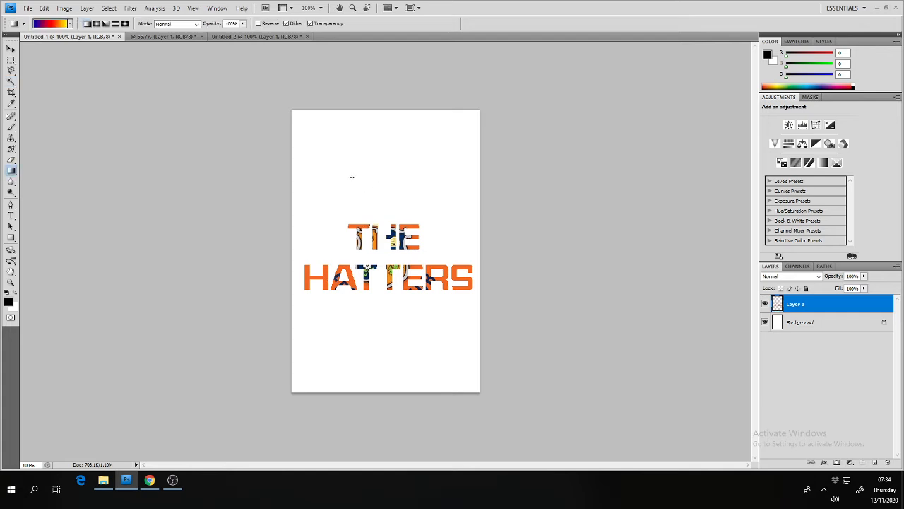
left_click_drag(351, 176, 429, 386)
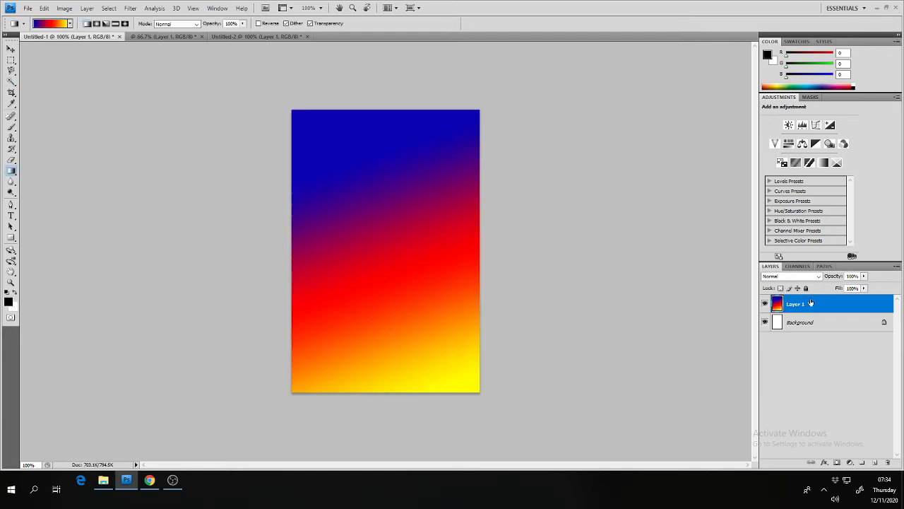
key("ctrl+z")
Try the blue, red and yellow gradient on the Background layer, clear the layer's contents and deselect
left_click(812, 322)
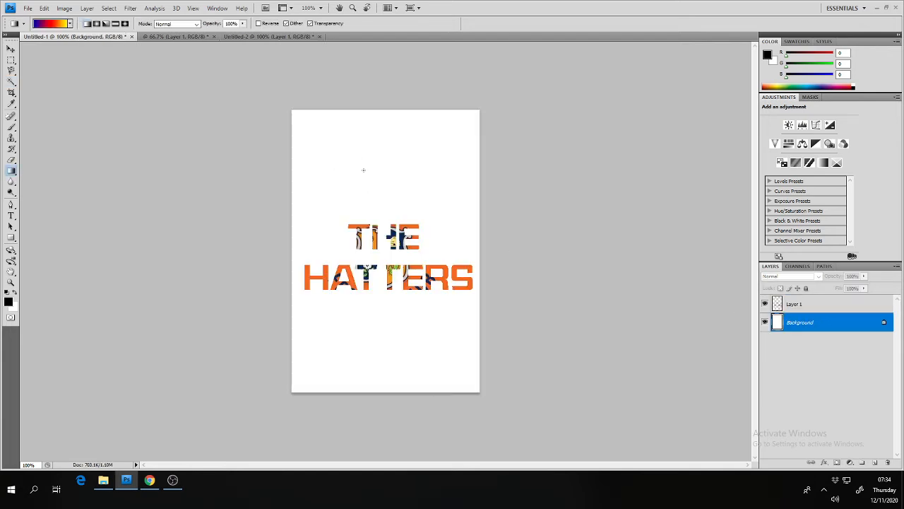
left_click_drag(364, 170, 448, 371)
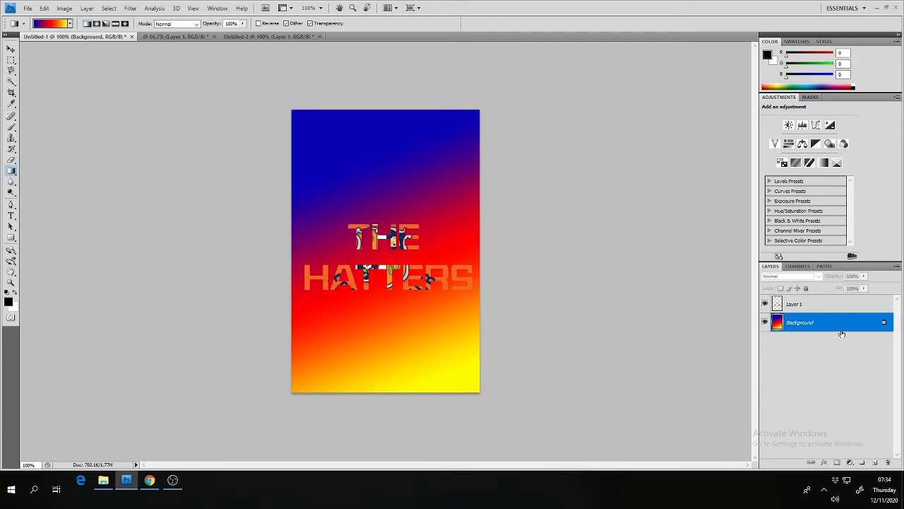
key("ctrl+a")
key("Delete")
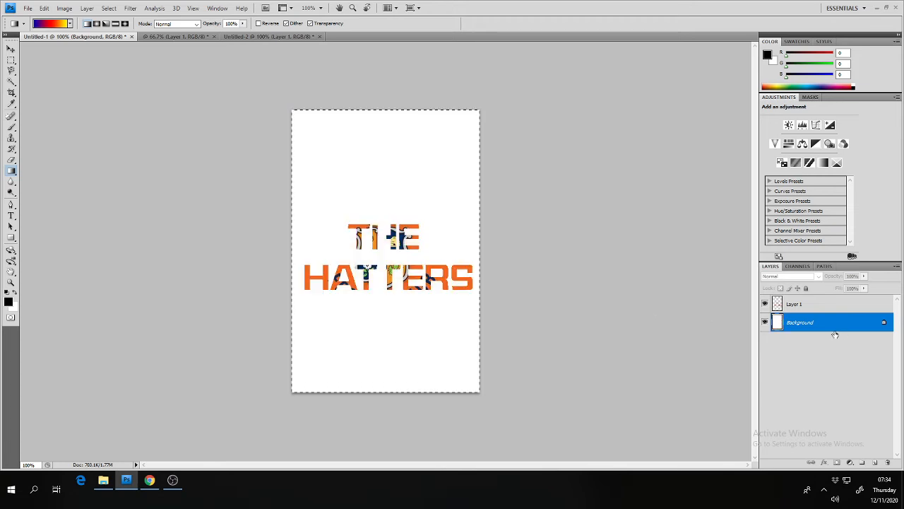
key("ctrl+d")
Bring the whole photo of the pitch seen from behind the goal into Untitled-1, beneath the lettering layer
left_click(164, 36)
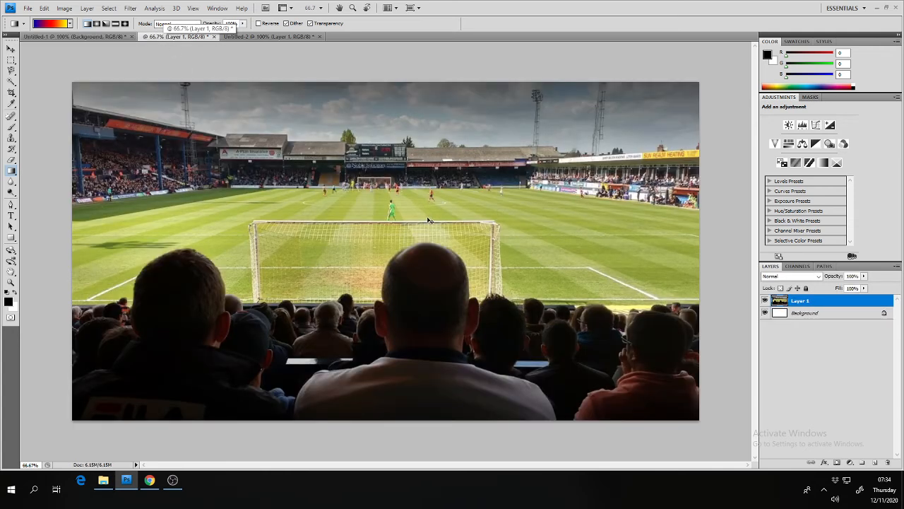
key("ctrl+a")
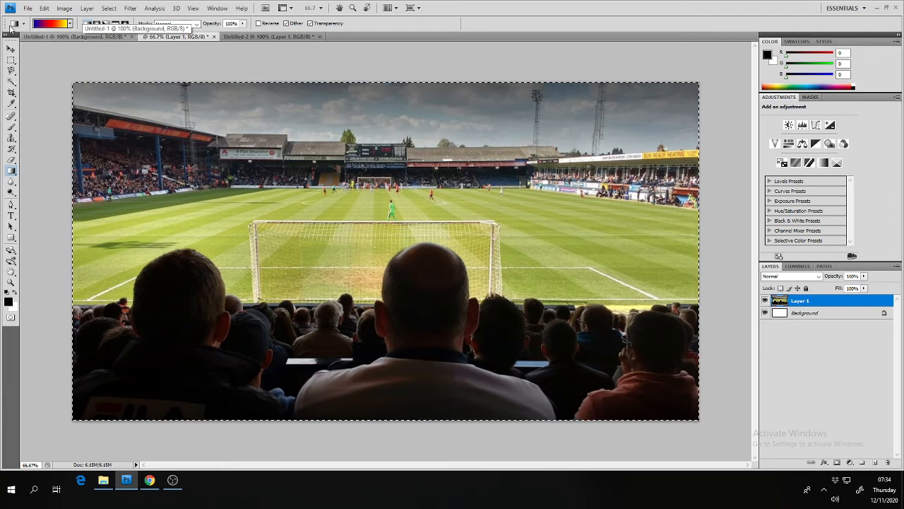
left_click(11, 49)
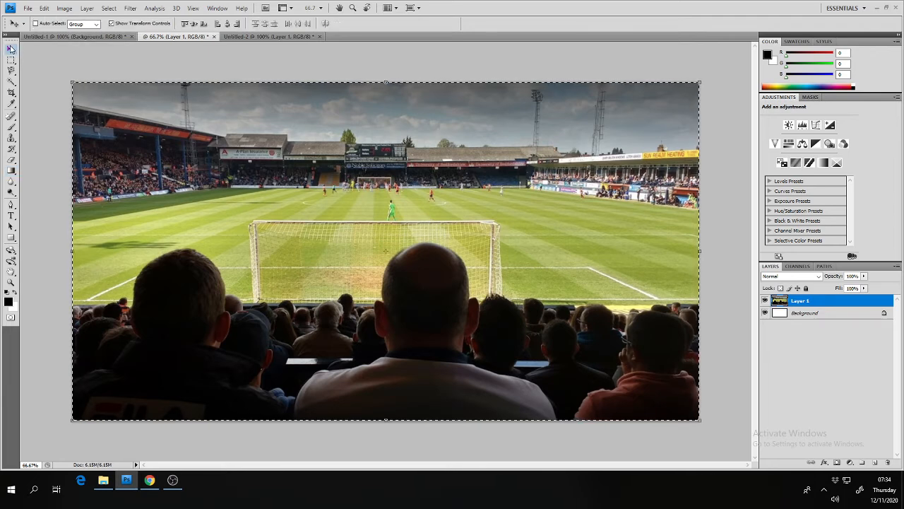
left_click_drag(167, 156, 380, 281)
left_click_drag(396, 331, 359, 328)
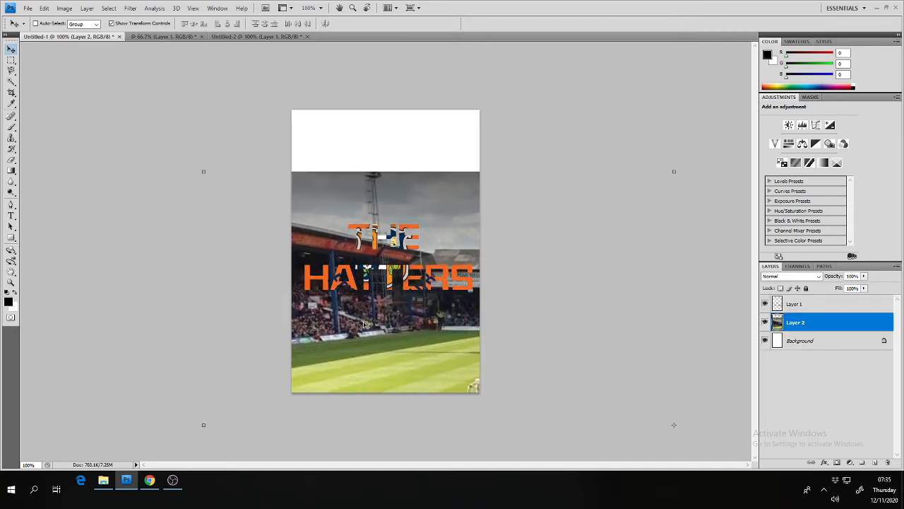
Scale the stadium photo to about 24% width and 40% height and position it across the poster's lower part
key("ctrl+minus")
key("ctrl+minus")
key("ctrl+minus")
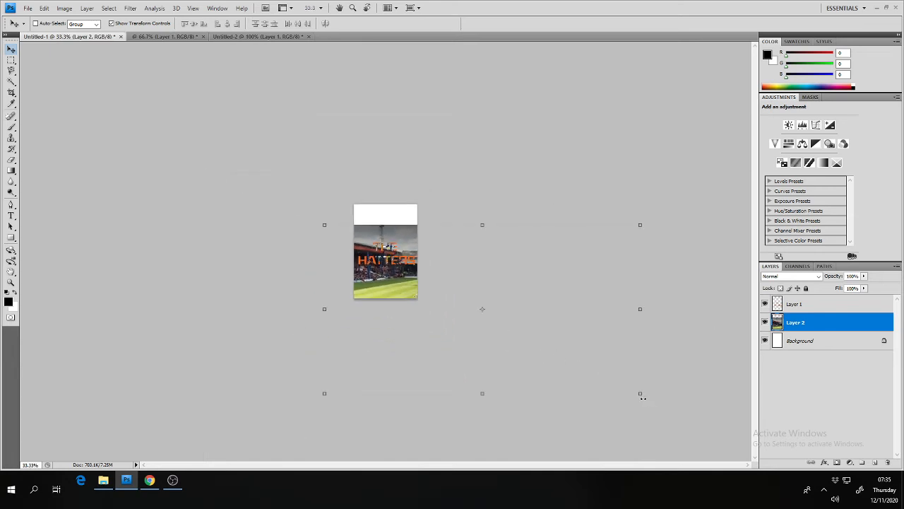
left_click_drag(641, 394, 404, 294)
key("ctrl+plus")
key("ctrl+plus")
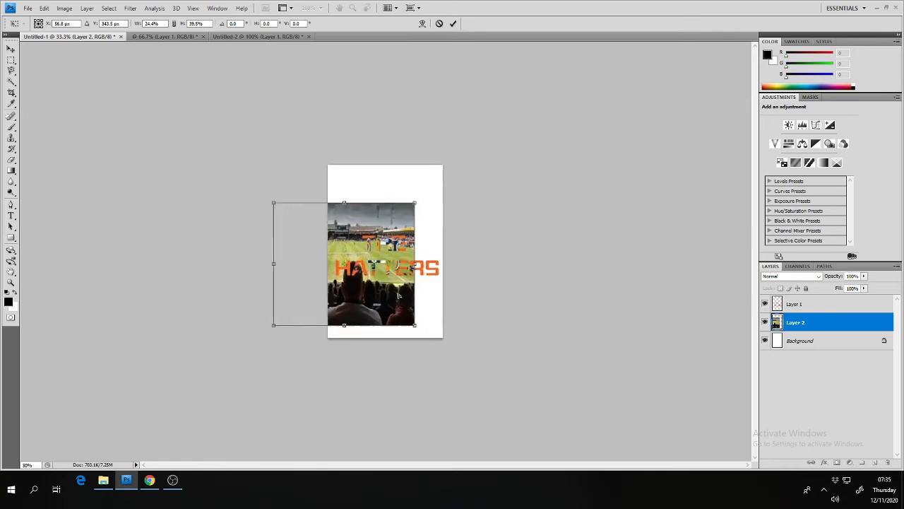
left_click_drag(408, 322, 403, 333)
key("Return")
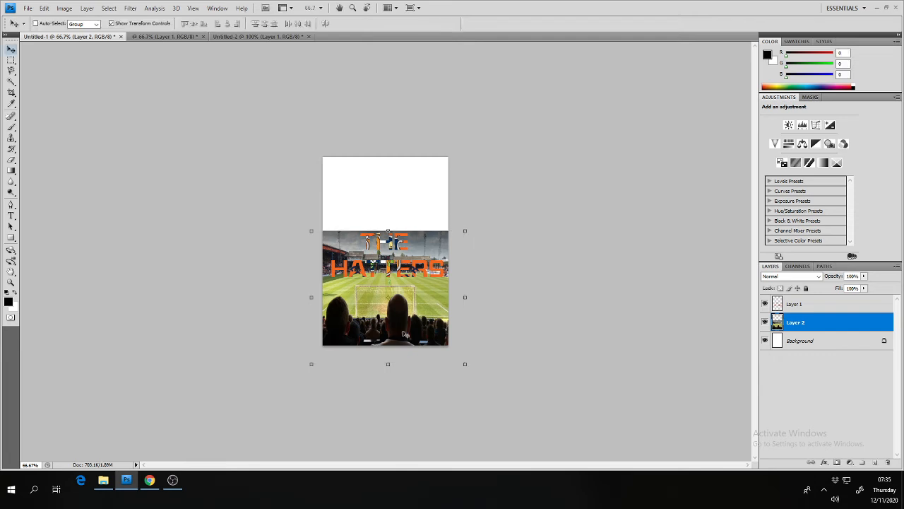
Bring the whole stand photo from Untitled-2 into Untitled-1 beneath the lettering, positioned over the poster's upper part
left_click(236, 37)
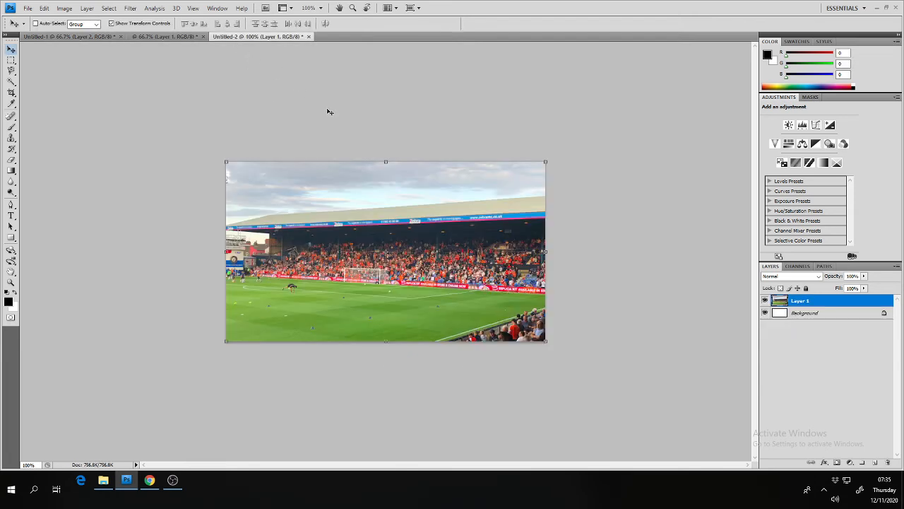
right_click(419, 234)
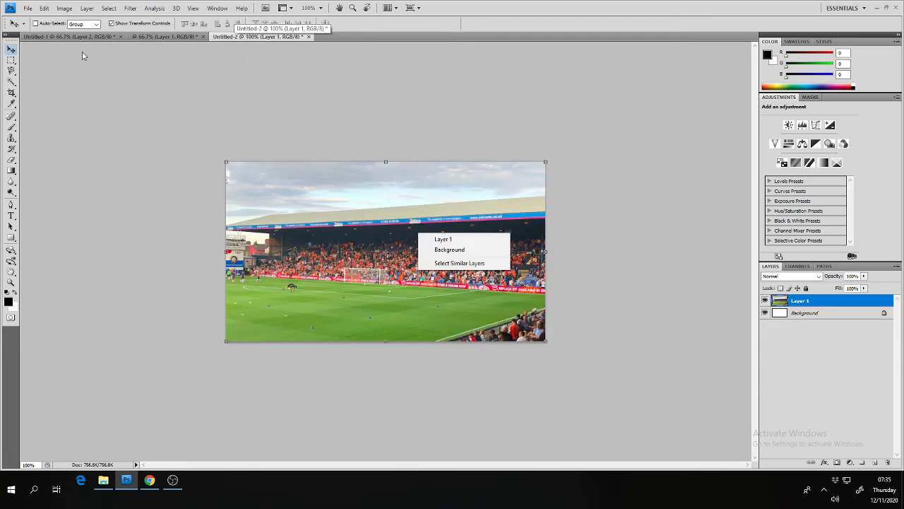
left_click(62, 70)
key("ctrl+a")
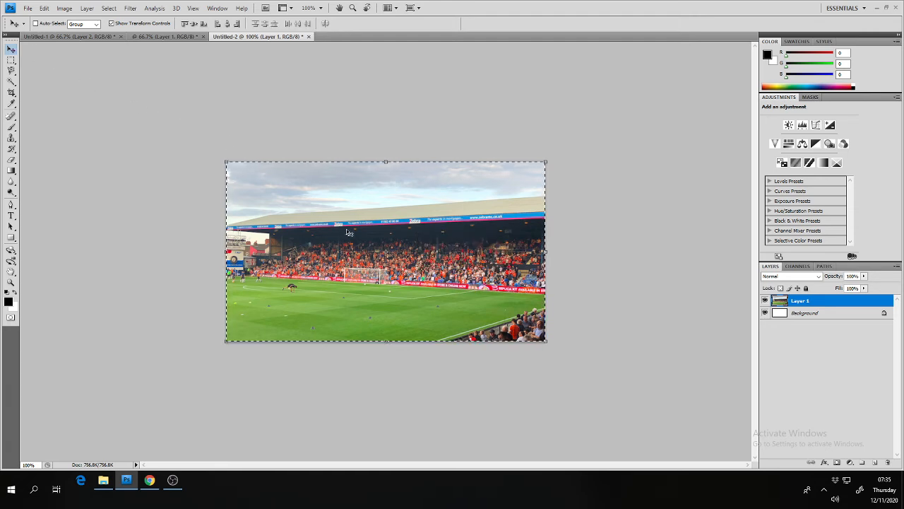
left_click_drag(347, 232, 102, 38)
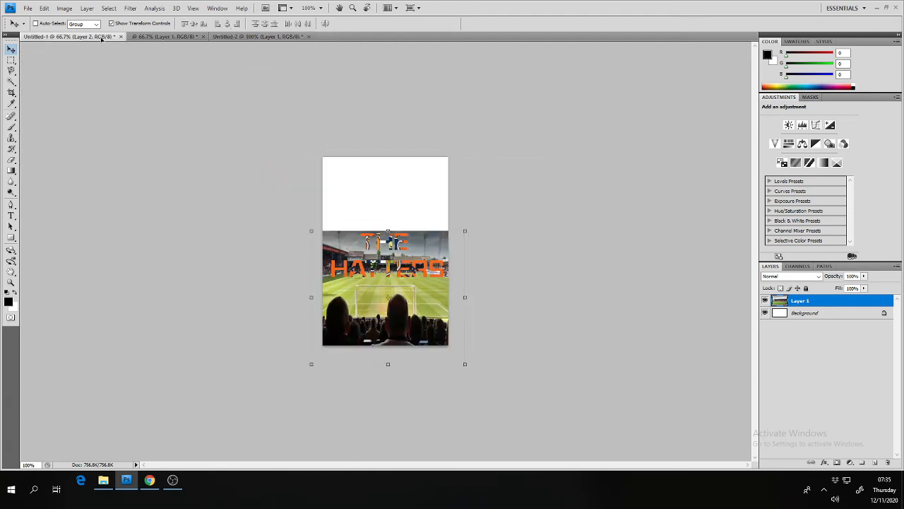
left_click_drag(366, 203, 367, 199)
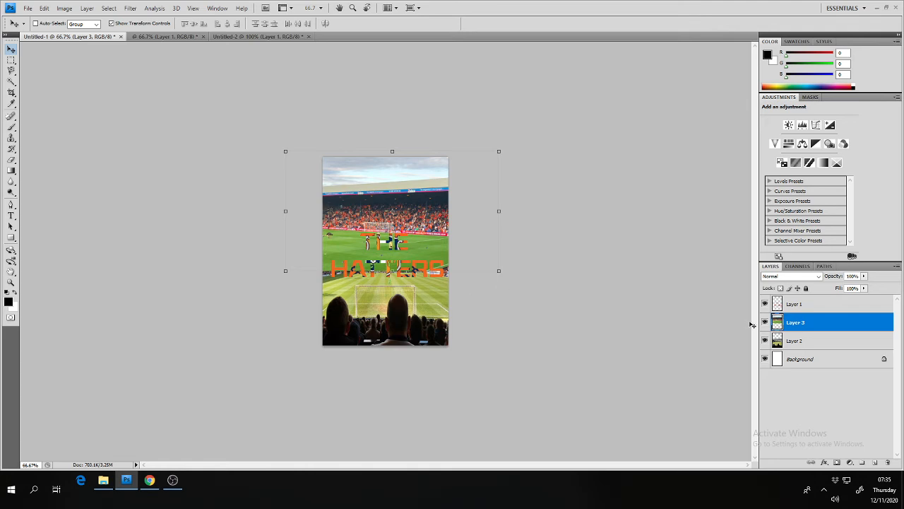
Add a Reveal All layer mask to Layer 3 and make the mask the active target
left_click(87, 8)
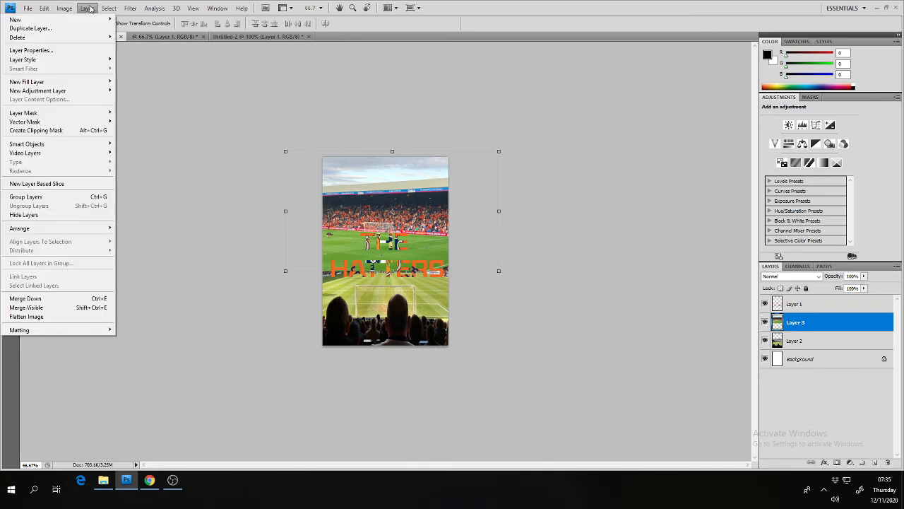
mouse_move(87, 113)
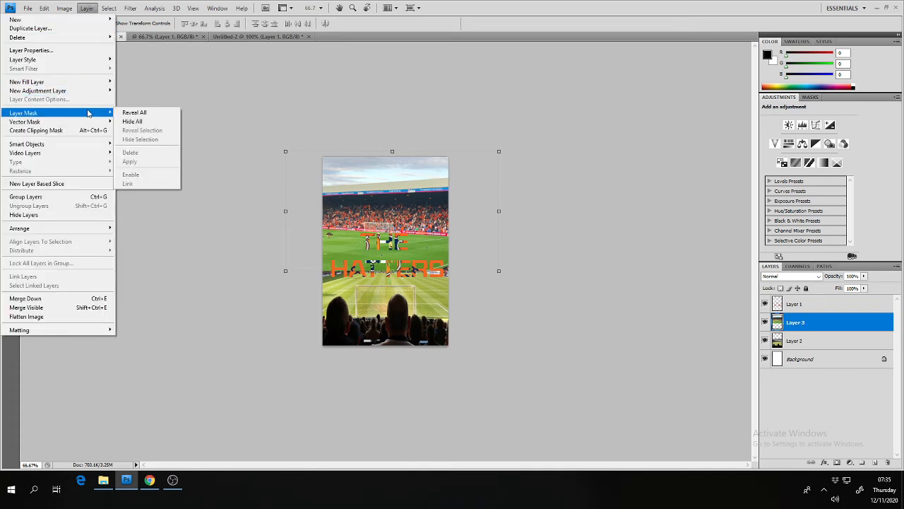
left_click(133, 115)
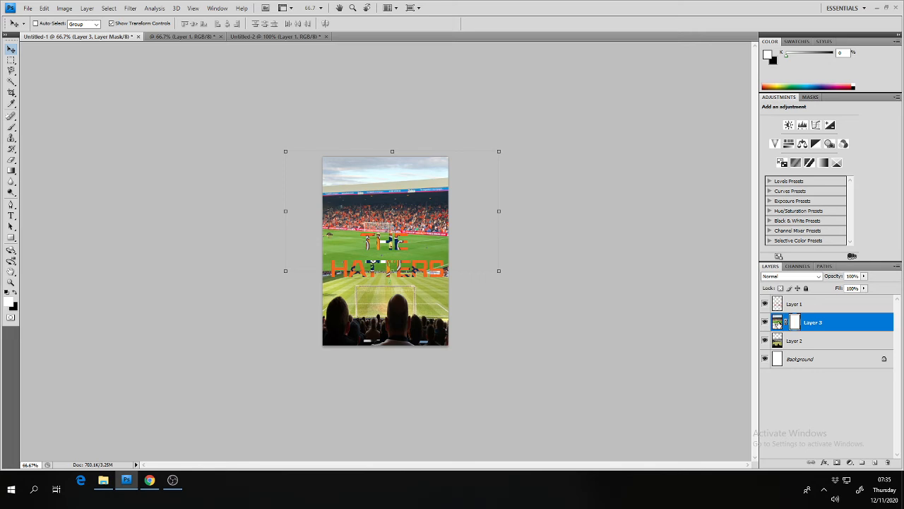
left_click(777, 322)
left_click(794, 322)
Select a full-width rectangular band across the middle of the poster, spanning the lower edge of the stand photo
left_click(11, 170)
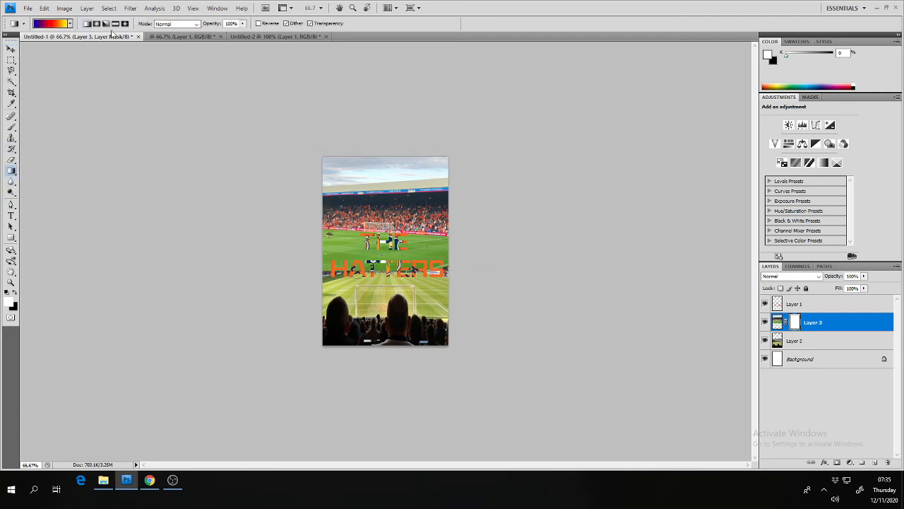
left_click(11, 62)
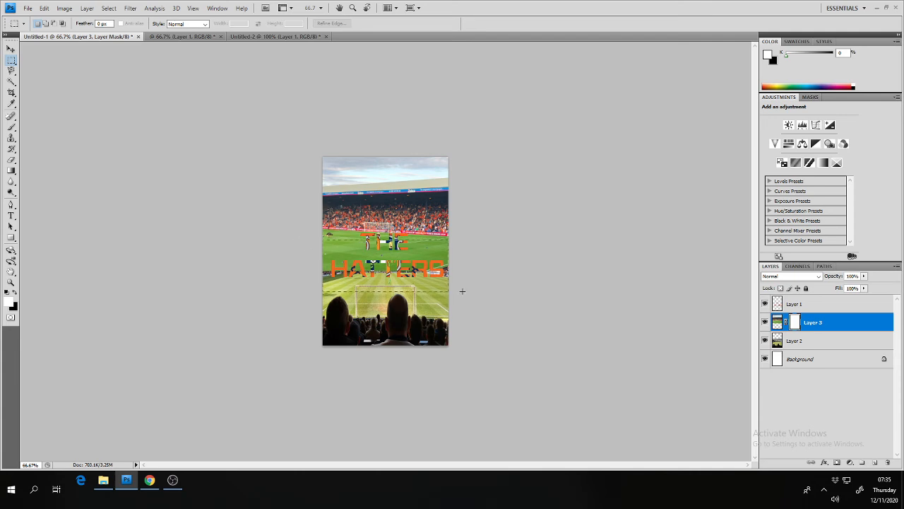
left_click_drag(462, 291, 644, 292)
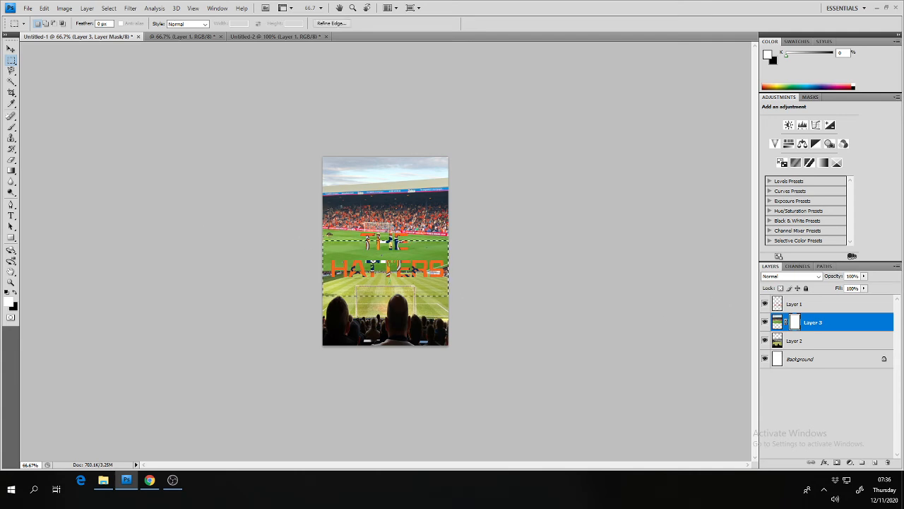
Fade out the stand photo's lower edge with a white-to-black gradient on Layer 3's mask, checking the fade with Layer 2 temporarily hidden
left_click(12, 170)
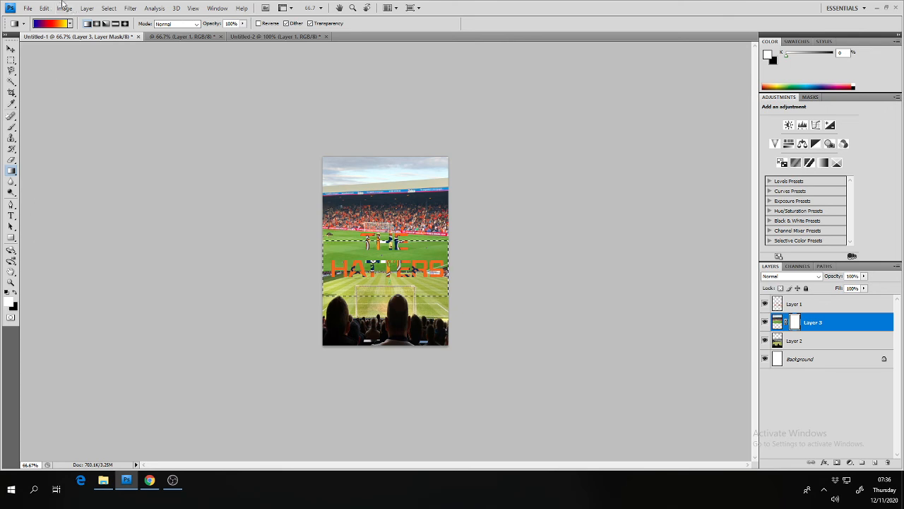
left_click(70, 23)
left_click(21, 42)
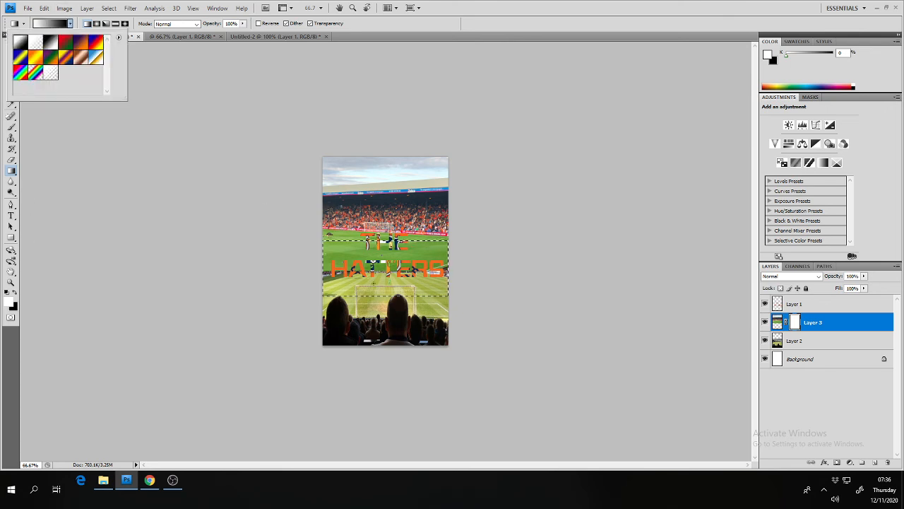
mouse_move(396, 294)
left_mouse_down()
mouse_move(391, 250)
mouse_move(392, 296)
left_mouse_up()
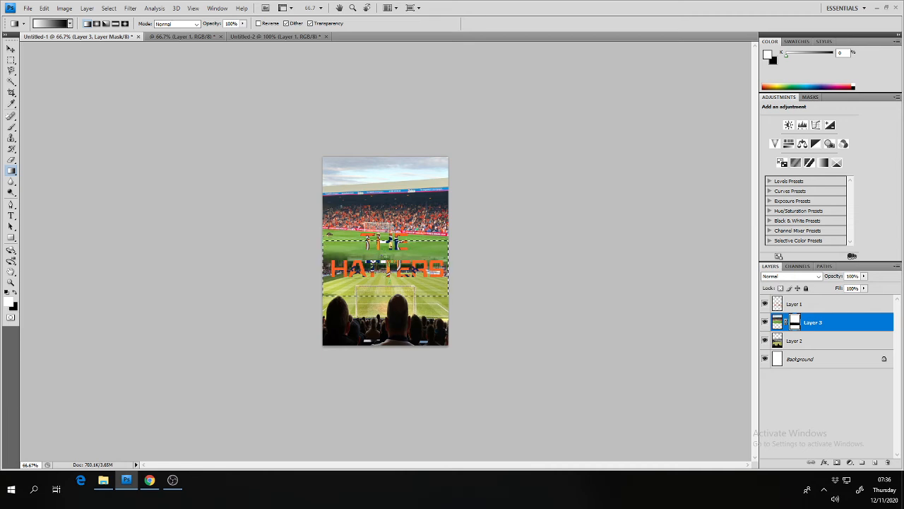
key("ctrl+plus")
key("ctrl+plus")
key("ctrl+plus")
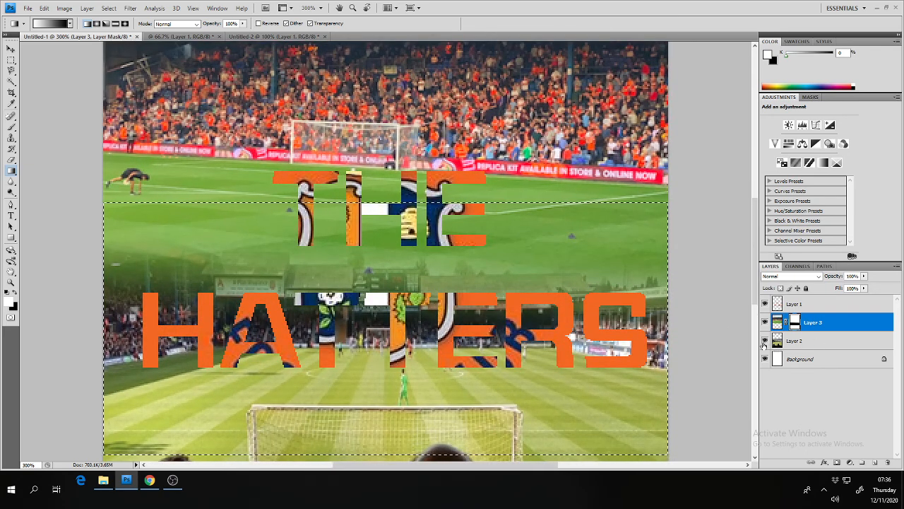
left_click(765, 341)
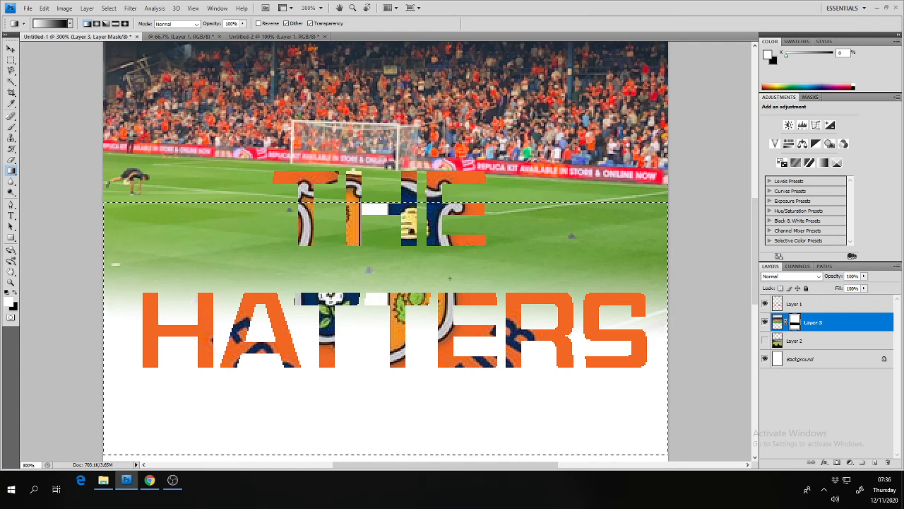
left_click(765, 341)
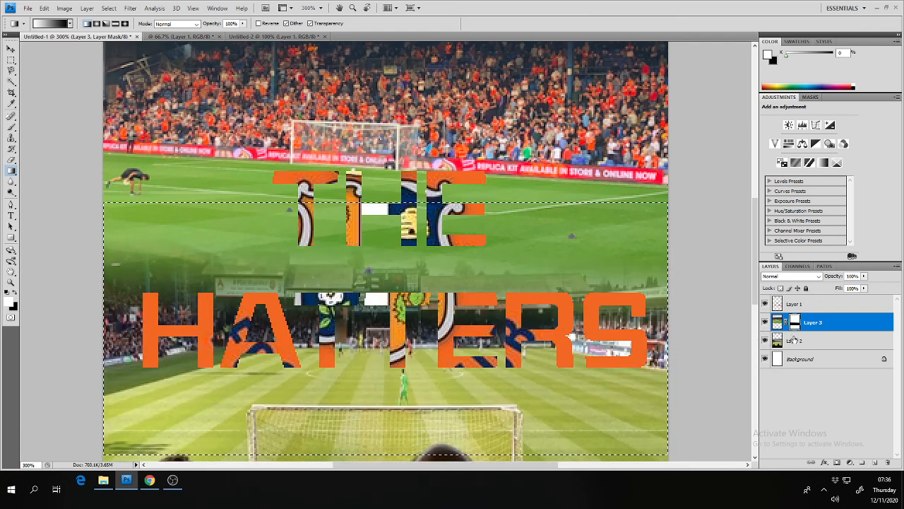
Add a Reveal All layer mask to Layer 2, the goal-end photo
left_click(780, 341)
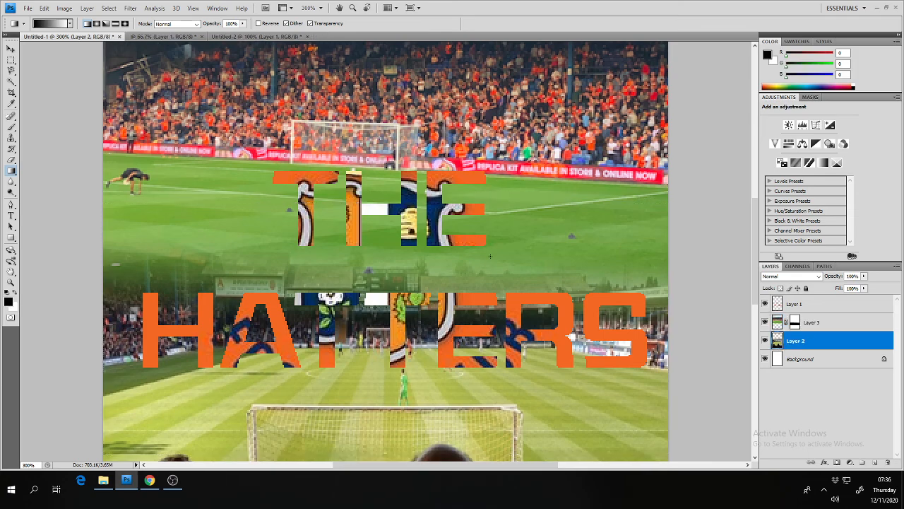
left_click(86, 8)
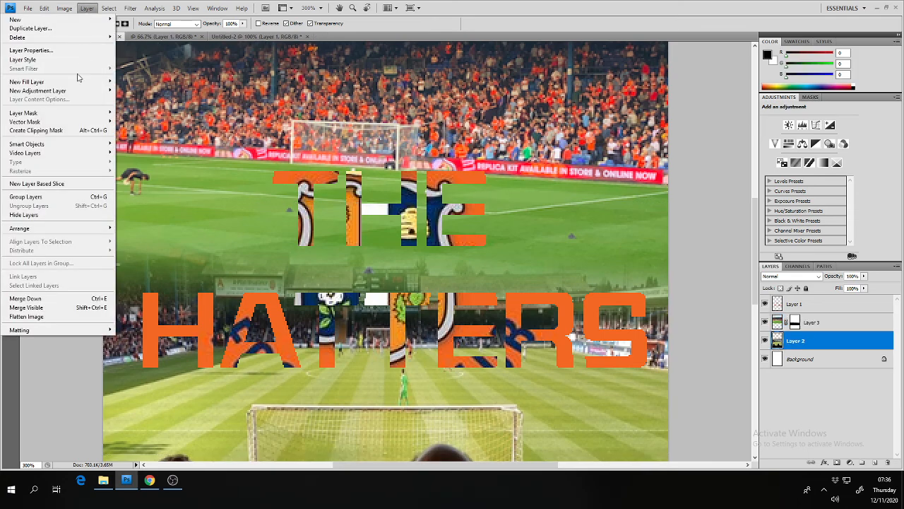
mouse_move(95, 113)
left_click(131, 111)
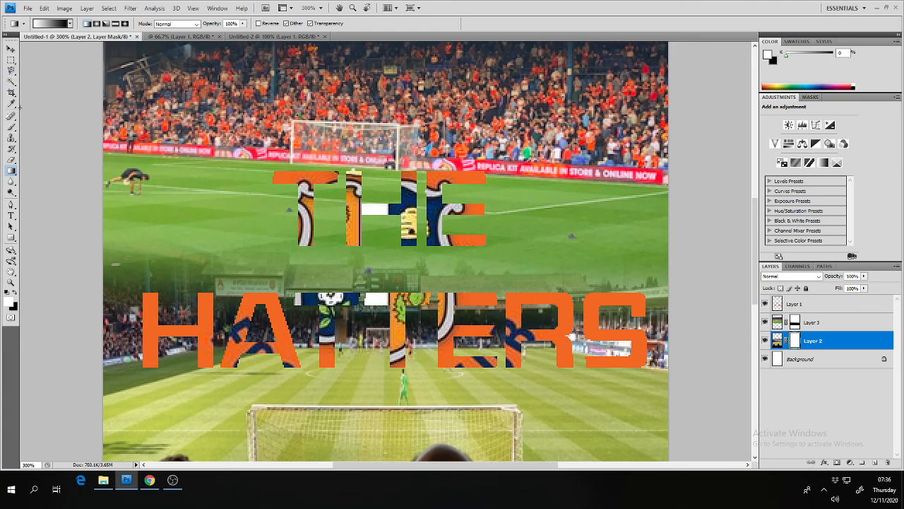
Fade Layer 2 with an upward white-to-black gradient on its mask inside a full-width band, check both photos' fades and deselect
left_click(13, 62)
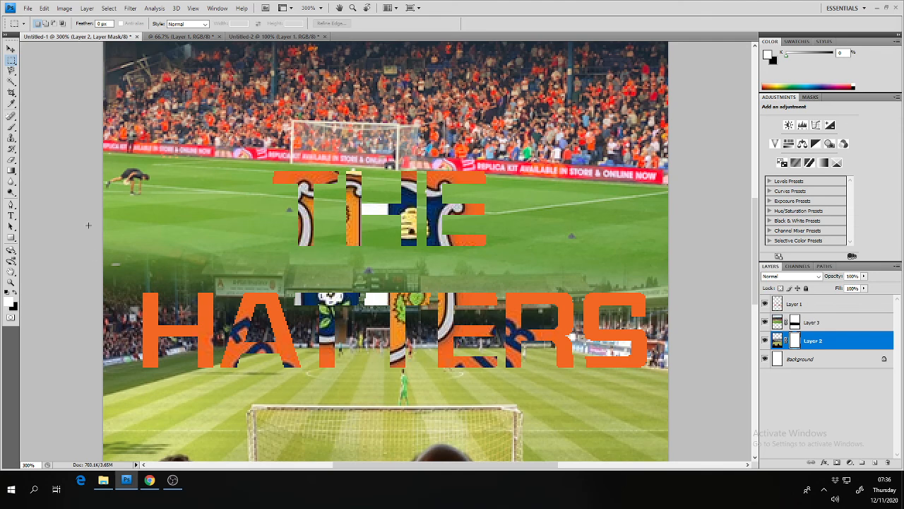
left_click_drag(555, 399, 676, 400)
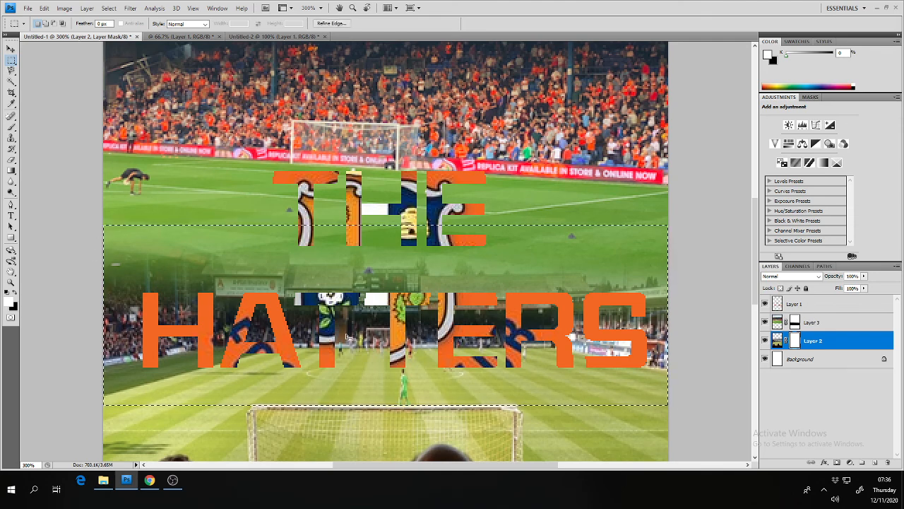
left_click(11, 171)
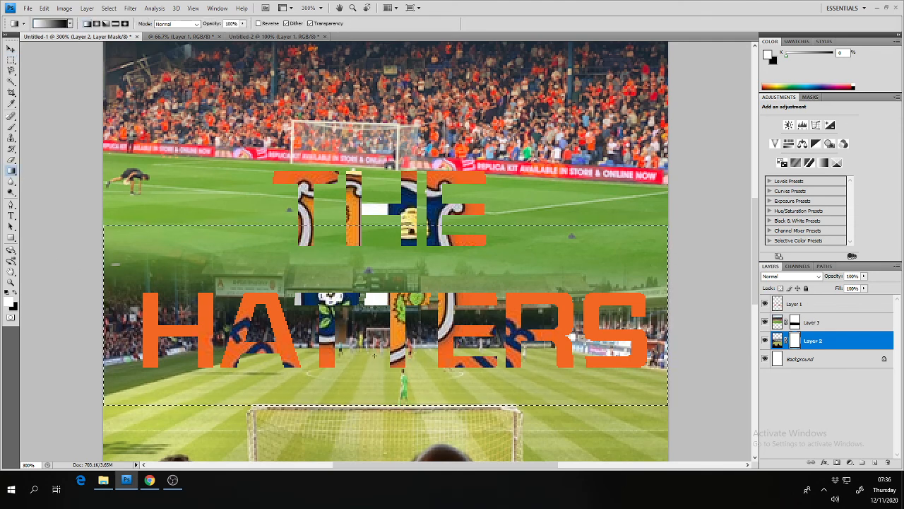
left_click_drag(390, 375, 389, 242)
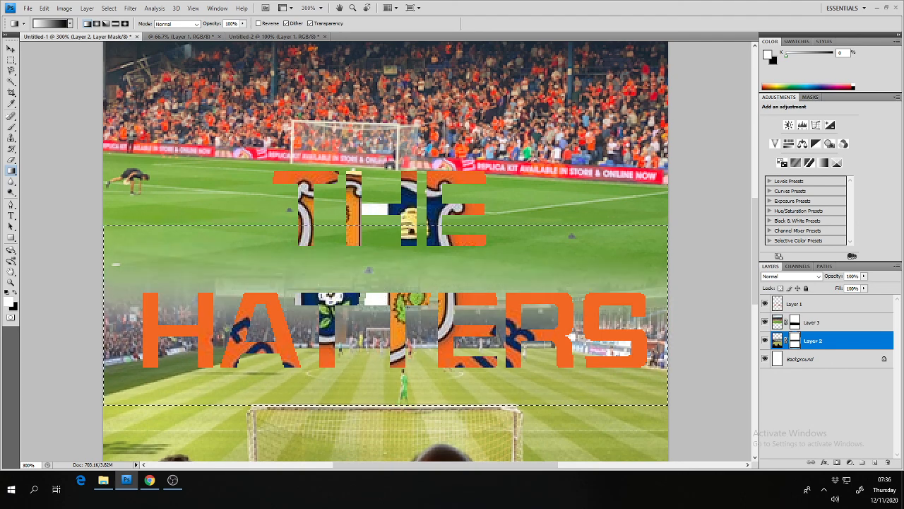
left_click(765, 322)
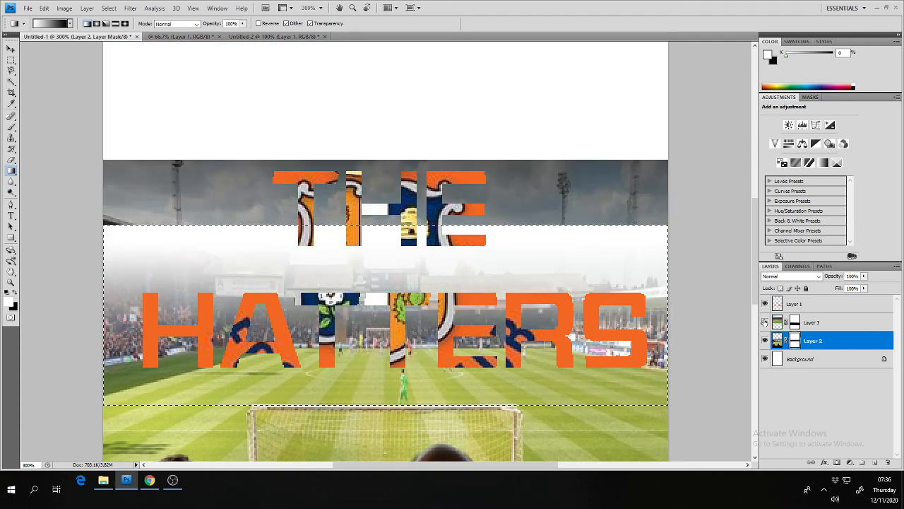
left_click(764, 322)
left_click(765, 340)
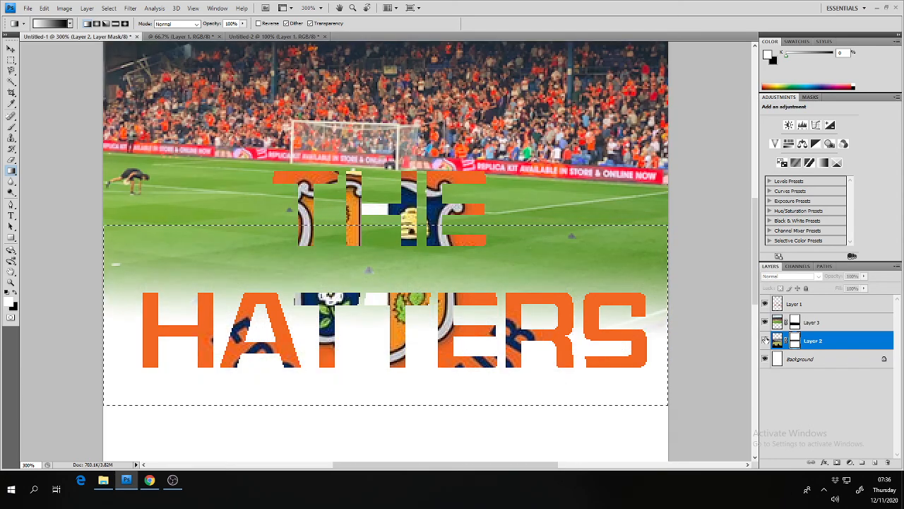
left_click(765, 340)
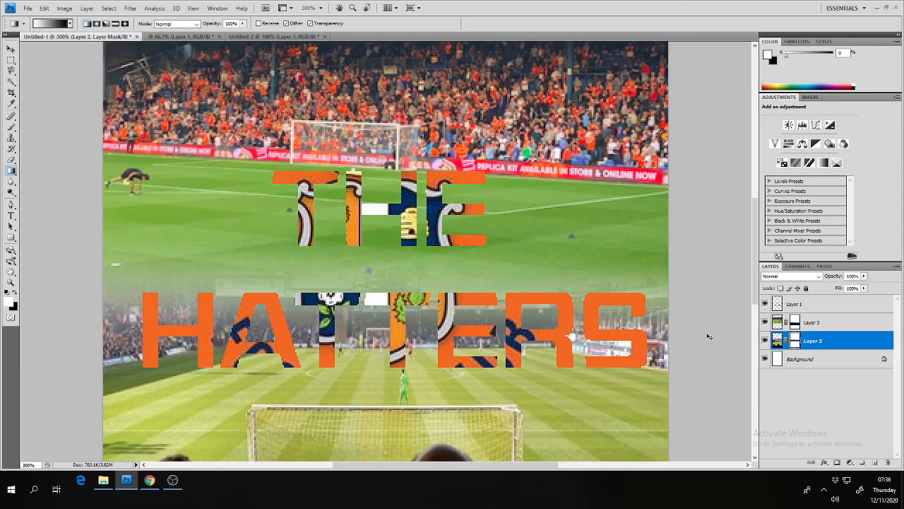
key("ctrl+minus")
key("ctrl+minus")
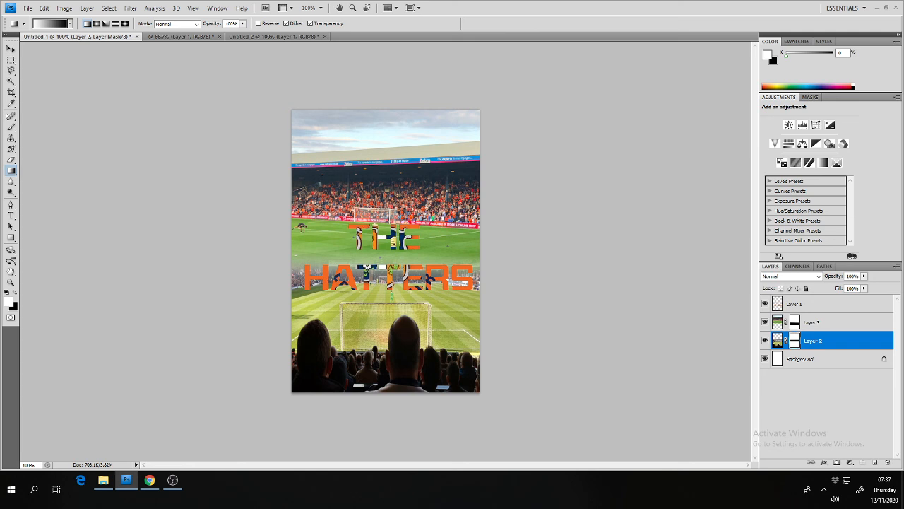
key("alt+Tab")
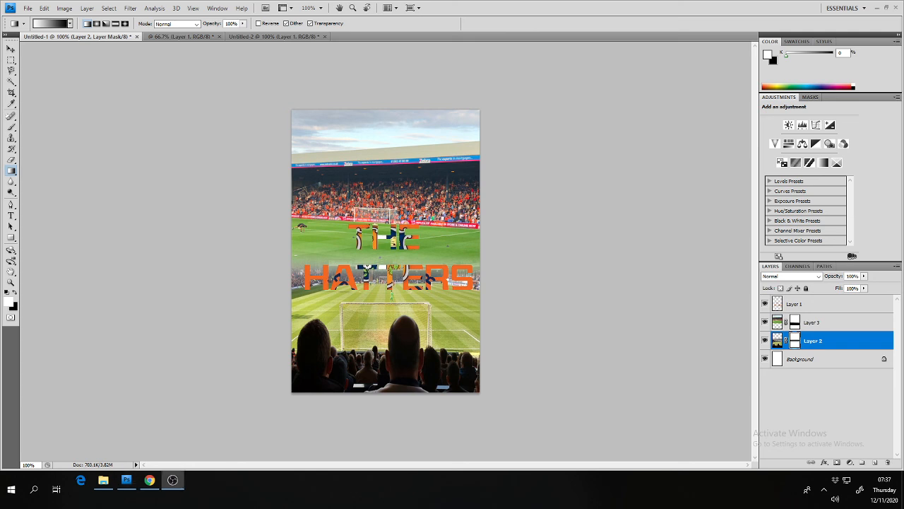